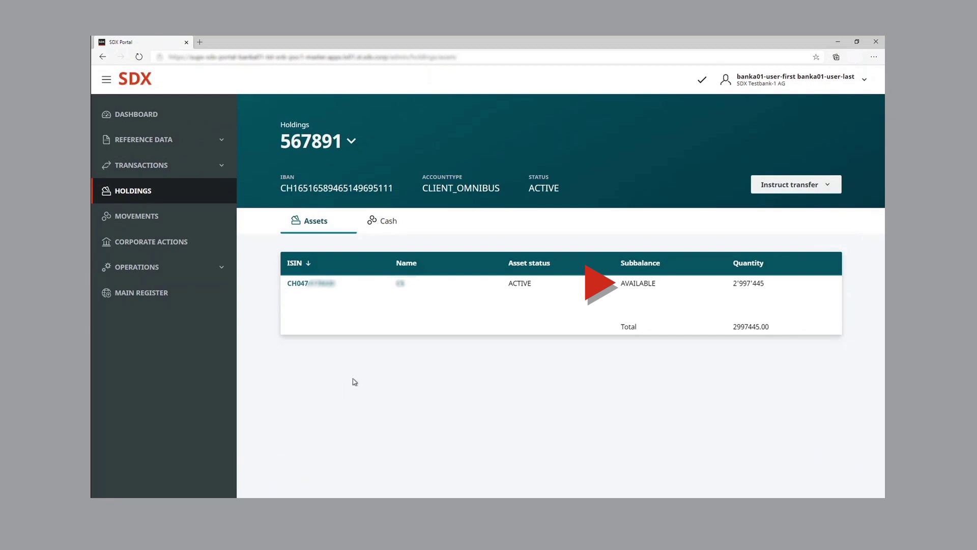
Check the cash holdings of the client omnibus accounts at SDX Testbank-1 and SDX Testbank-2
click(395, 232)
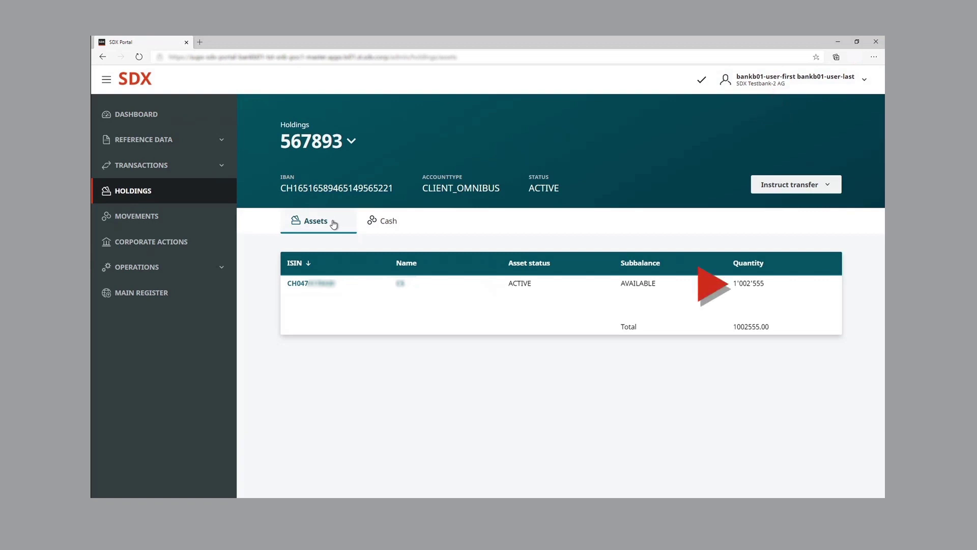
click(376, 223)
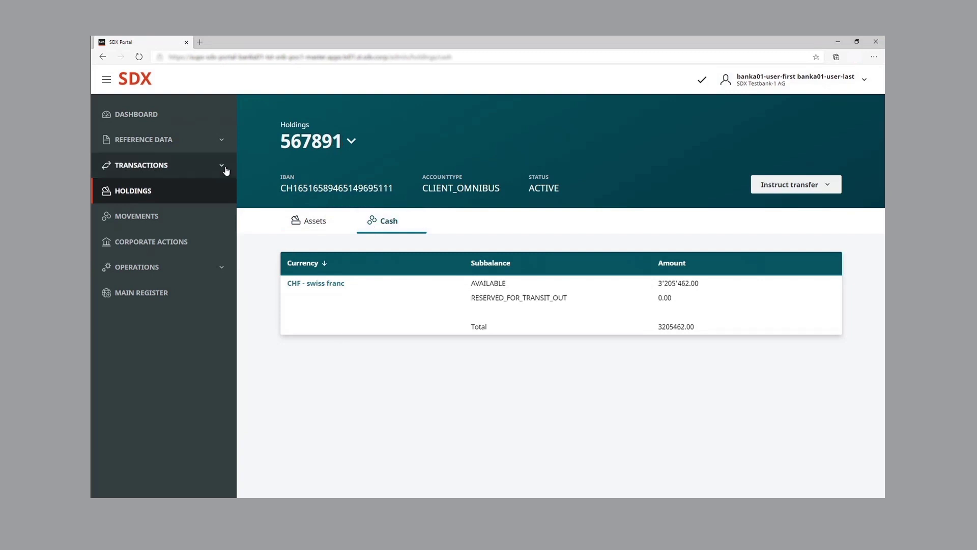
Start a new delivery versus payment settlement instruction as SDX Testbank-1
click(226, 171)
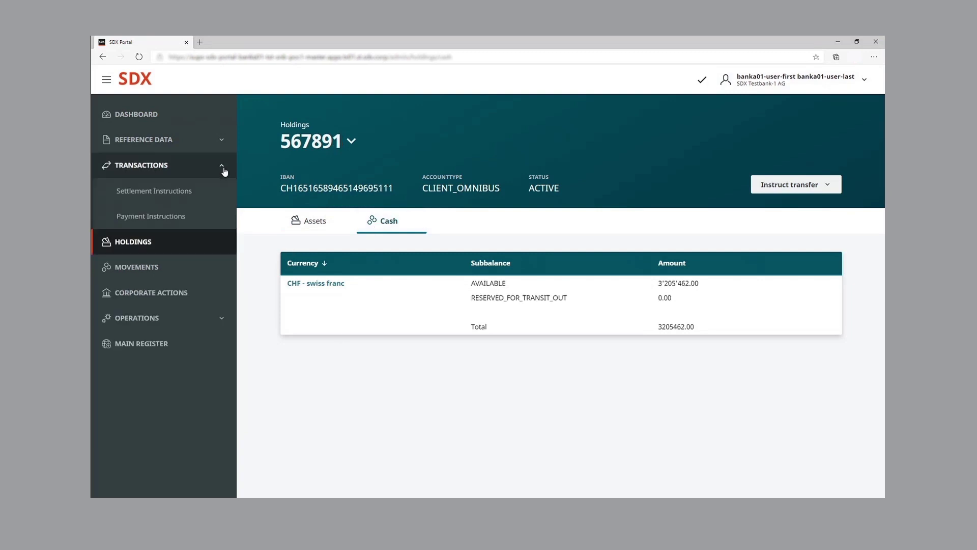
click(180, 192)
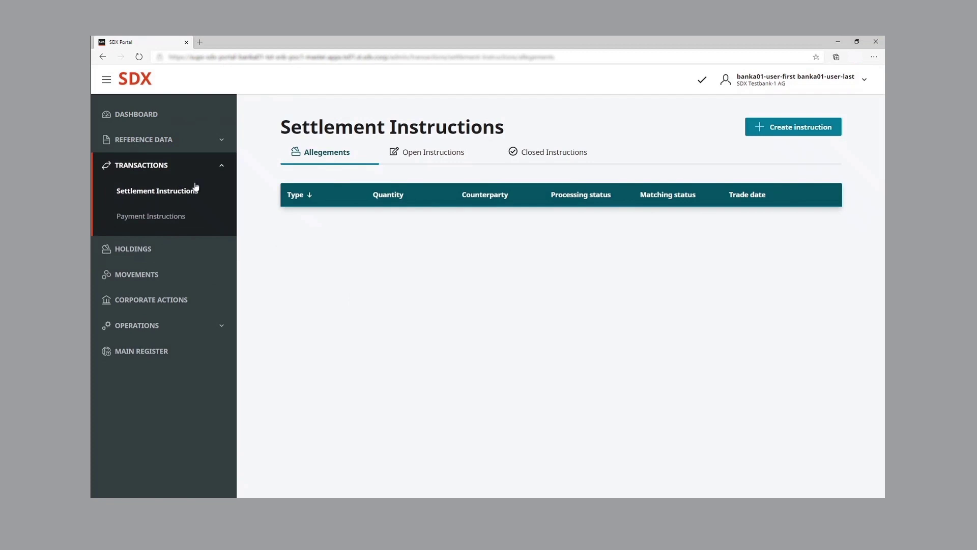
click(766, 132)
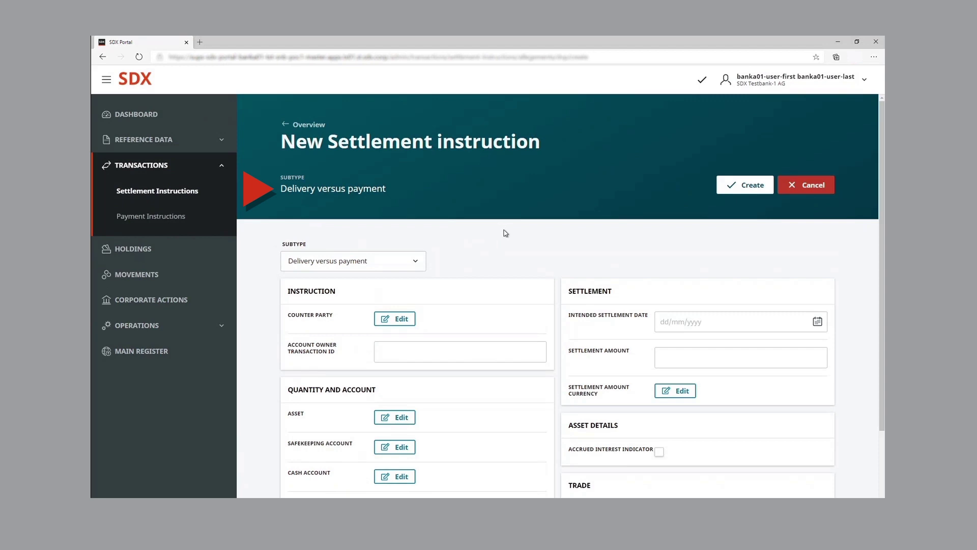
Set the counterparty to SDX Testbank-2 and the account owner transaction ID to test-dvp
scroll(504, 232, down, 1)
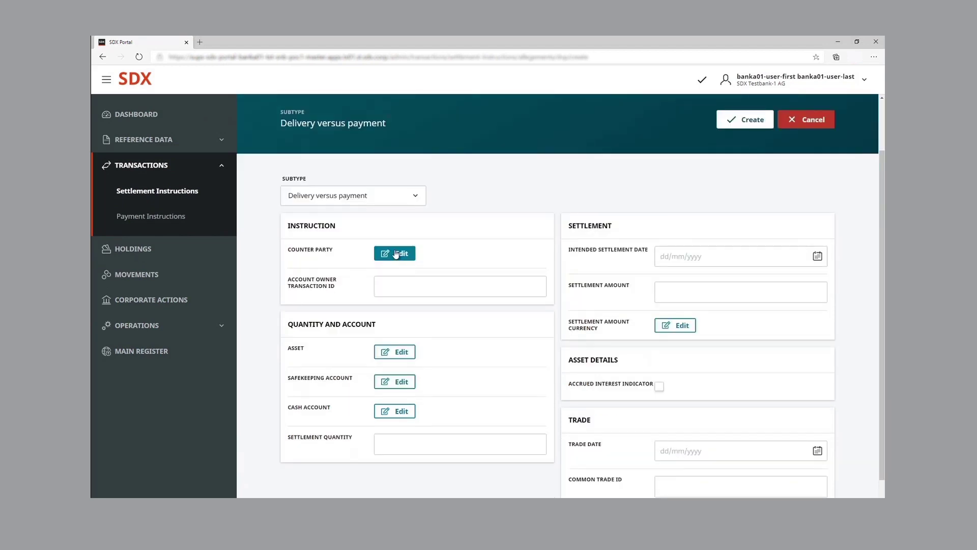
click(397, 253)
click(423, 155)
click(625, 312)
click(455, 301)
text(test-dvp)
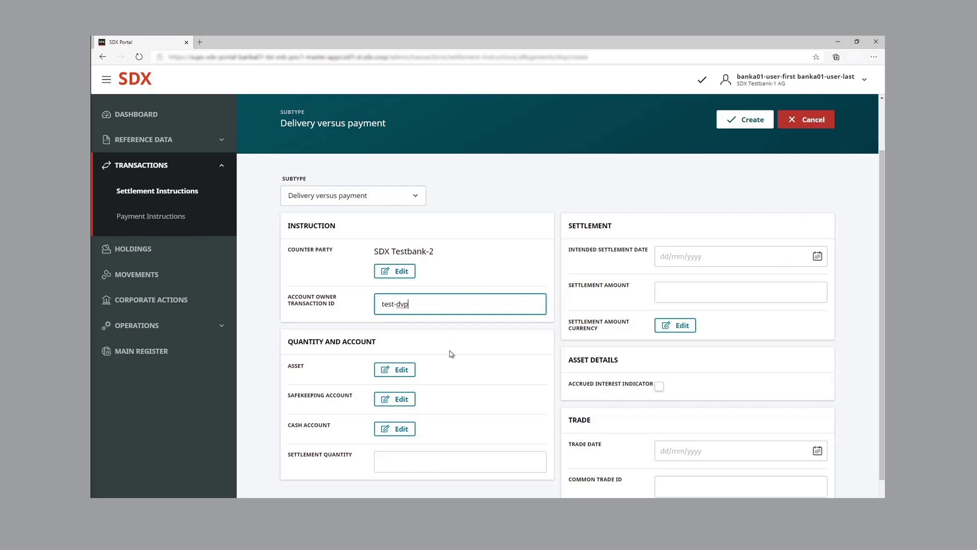
Choose the asset whose ISIN starts with CH047 for the delivery instruction
click(397, 369)
click(400, 159)
click(625, 313)
Assign SDX Testbank-1's client omnibus account as safekeeping and cash account, and set the settlement quantity to 25
click(400, 357)
click(469, 161)
click(626, 312)
click(394, 404)
click(488, 162)
click(626, 312)
click(505, 460)
text(25)
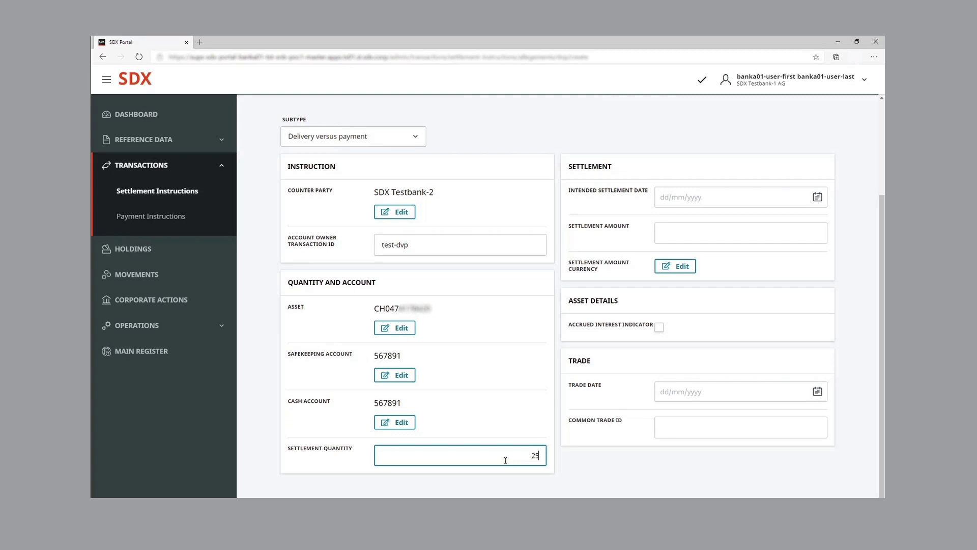
Set the settlement amount to 1000 in CHF and the intended settlement date to 04/09/2020
click(689, 236)
text(1000)
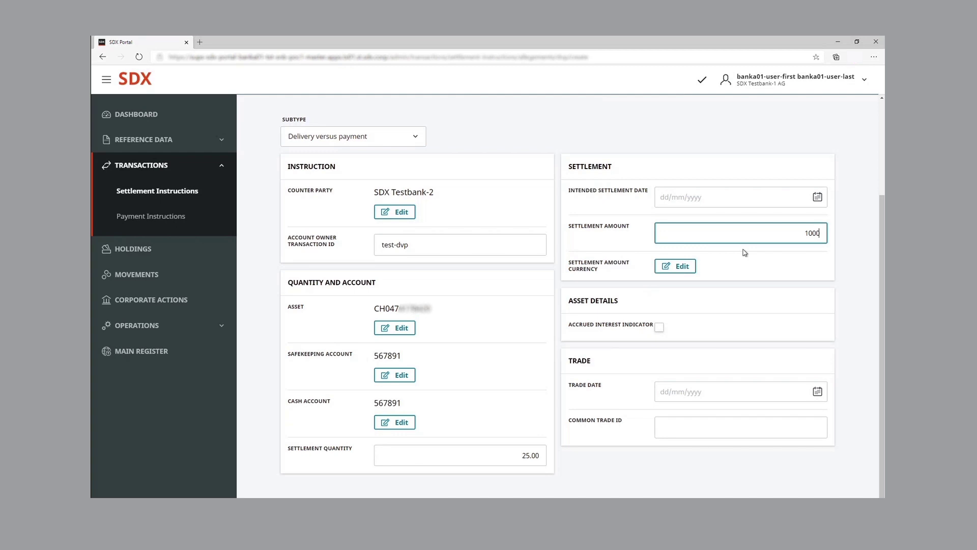
click(610, 462)
click(818, 197)
click(767, 258)
click(675, 265)
click(627, 312)
Set the trade date to 04/09/2020 and the common trade ID to test-trade-dvpId
click(817, 408)
click(764, 466)
click(746, 445)
text(test-trade-dvpId)
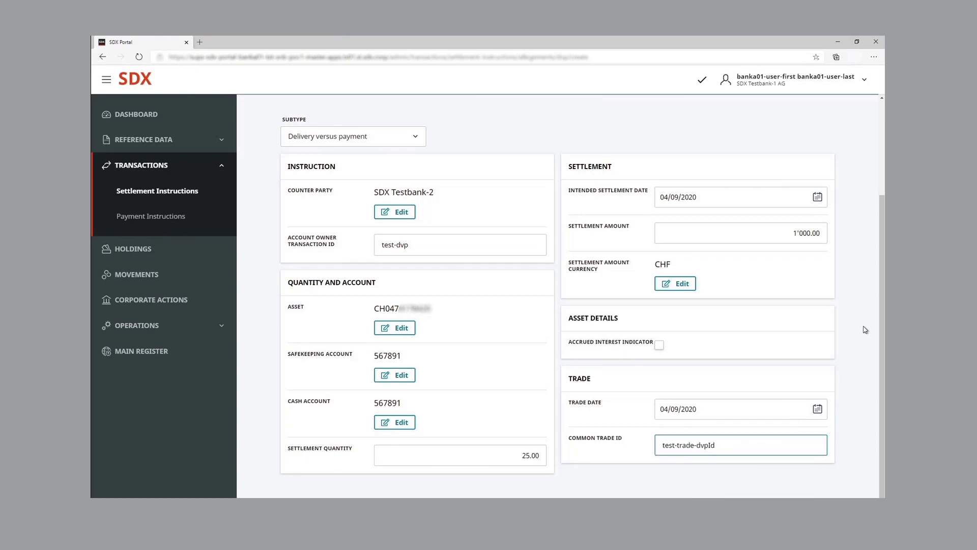
Create the delivery versus payment instruction and review its saved details
scroll(801, 328, up, 2)
click(752, 136)
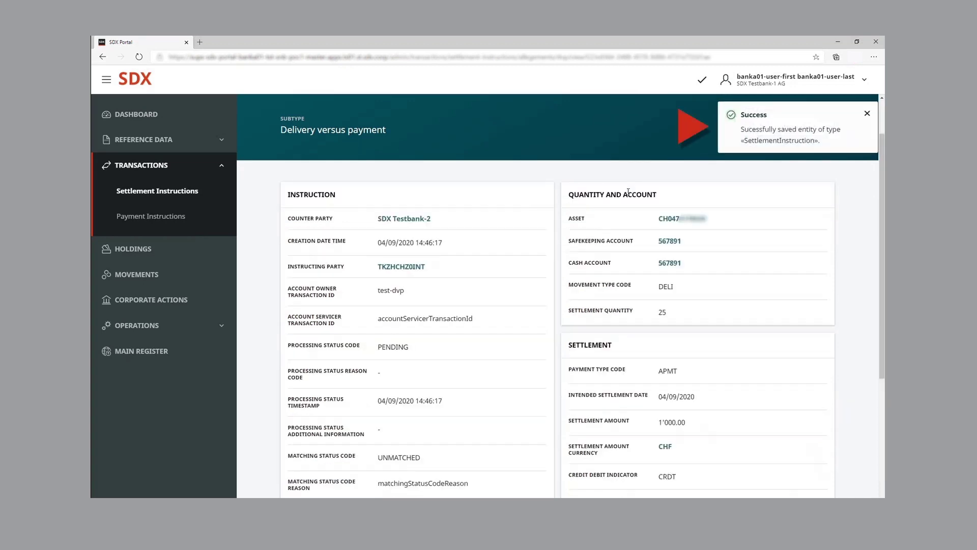
scroll(630, 196, down, 1)
scroll(631, 201, down, 1)
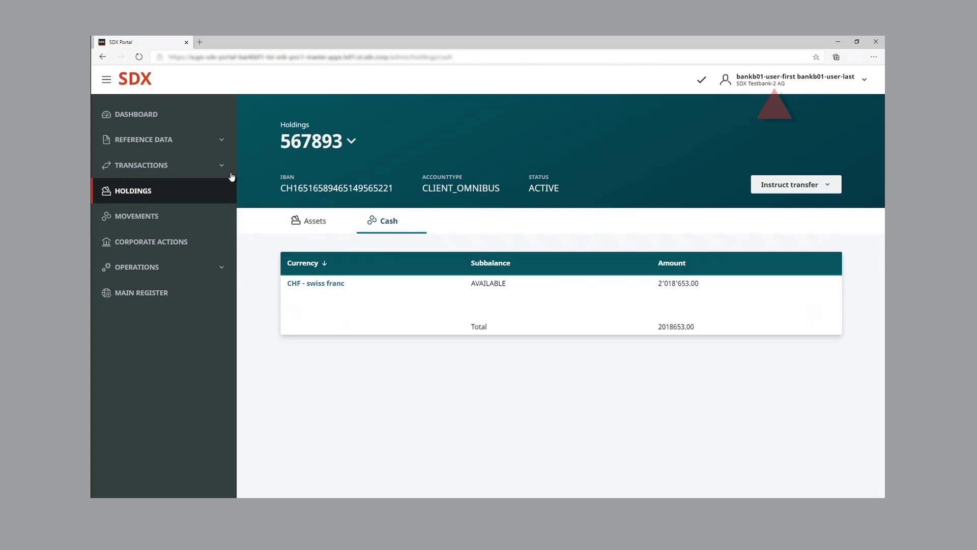
As SDX Testbank-2, start a counter instruction for the pending DvP allegement with quantity 25
click(222, 166)
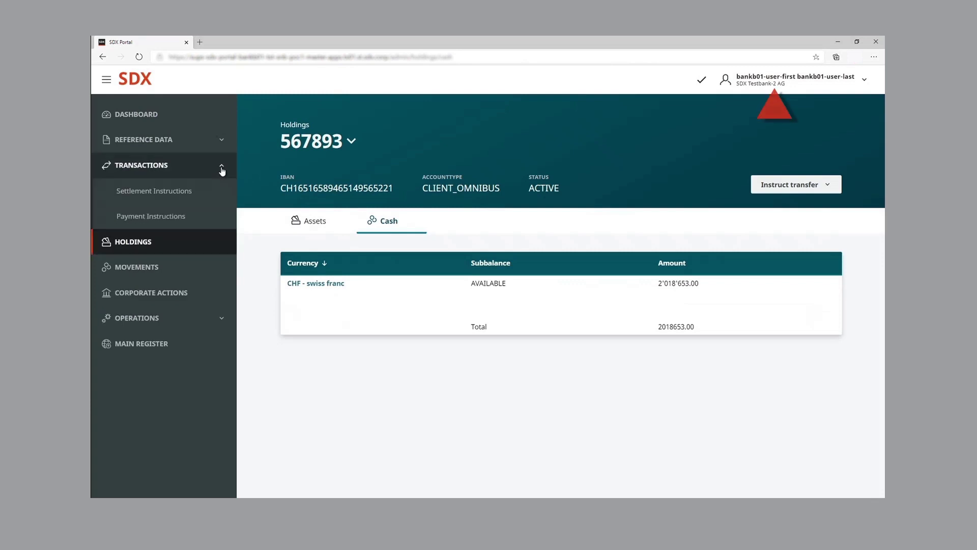
click(187, 190)
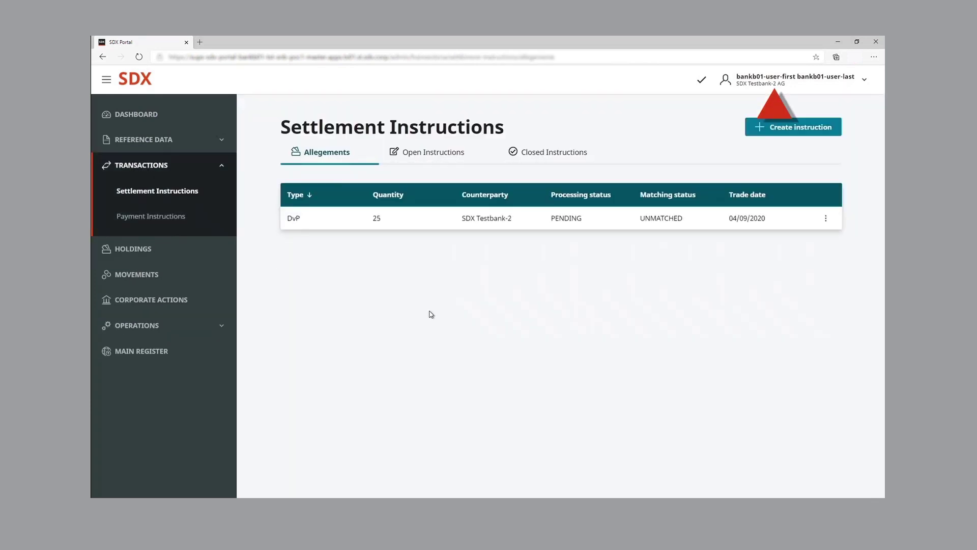
click(826, 222)
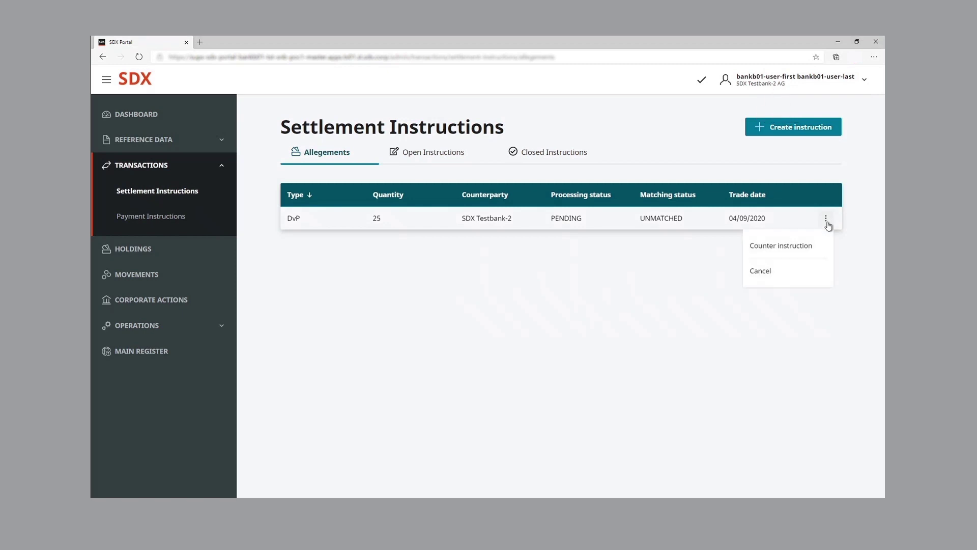
click(811, 246)
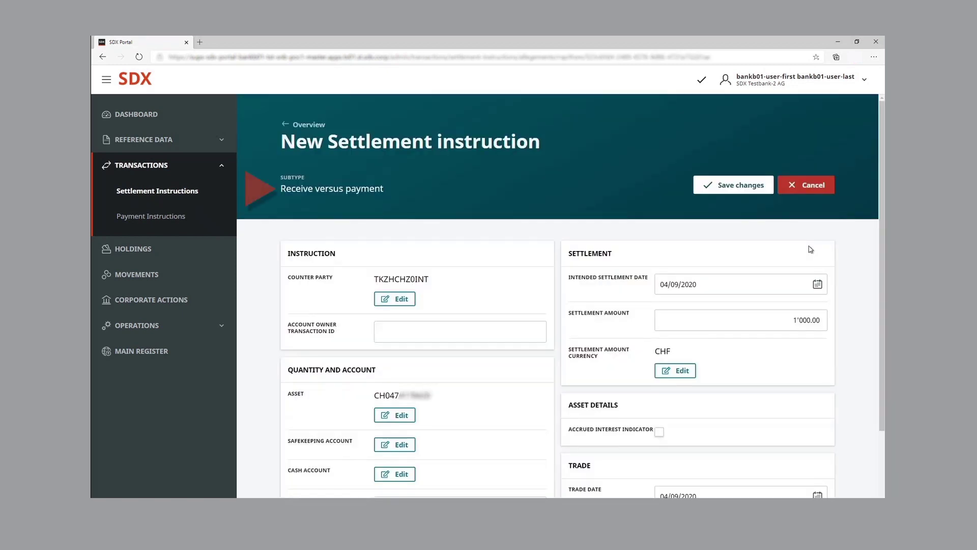
Enter test-dvp as the account owner transaction ID of the receive versus payment counter instruction
scroll(554, 249, down, 1)
click(532, 263)
text(test-dvp)
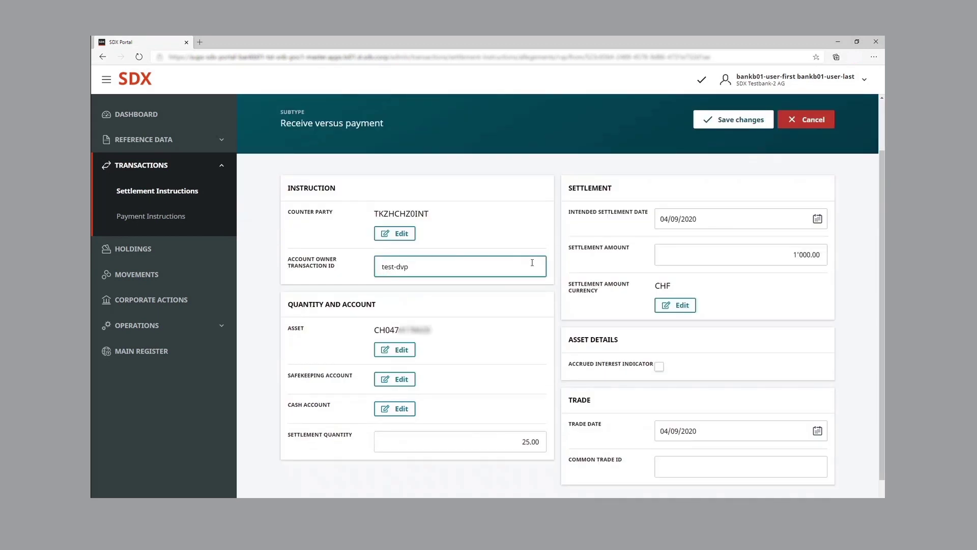
Assign the Omnibus_Testbank-2 account as both the safekeeping account and the cash account of the counter instruction
click(409, 379)
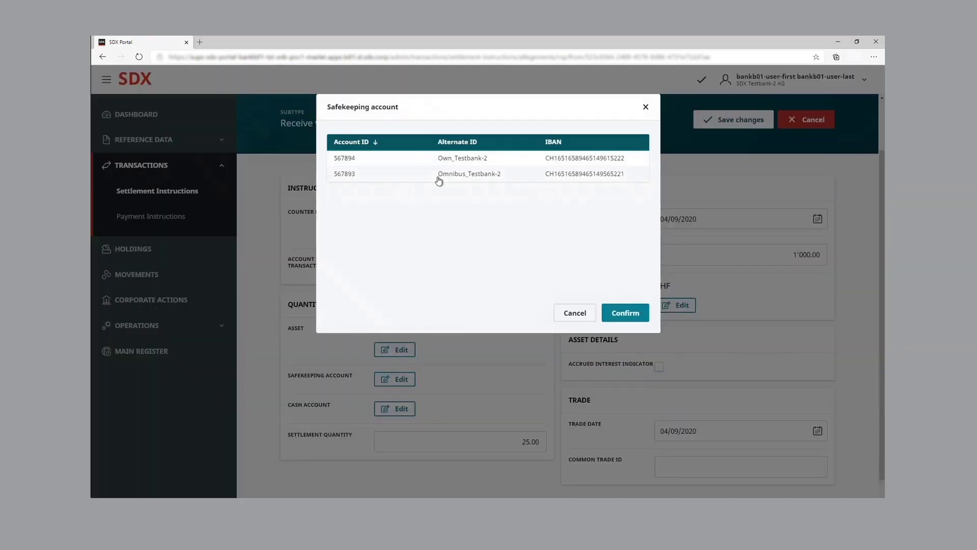
click(438, 176)
click(625, 313)
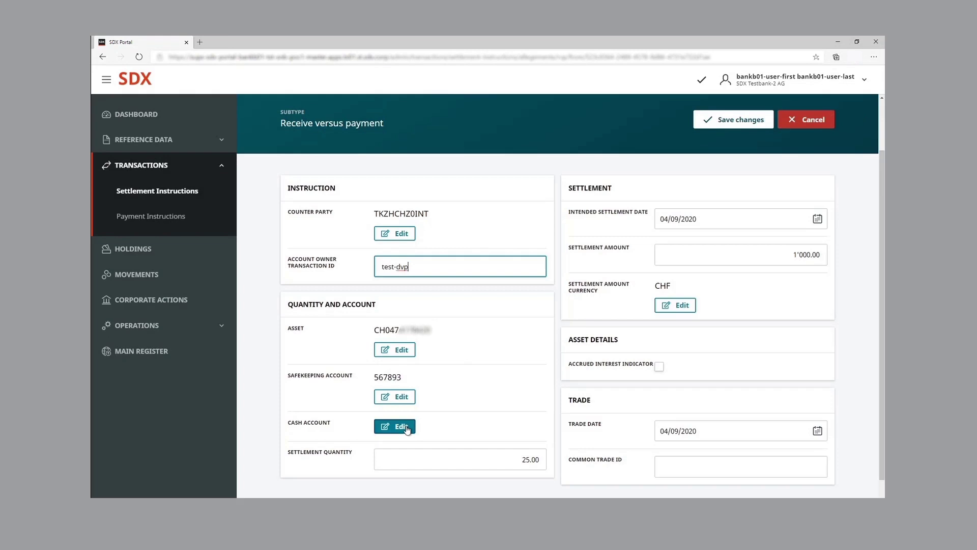
click(408, 429)
click(449, 175)
click(627, 312)
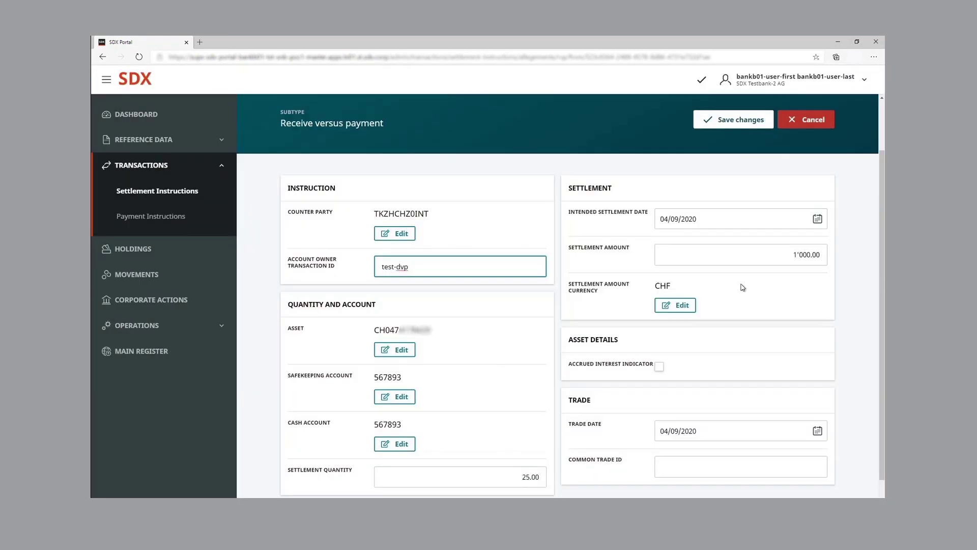
Enter trade-id as the common trade ID and save the counter instruction
scroll(751, 285, down, 1)
click(742, 405)
text(trade-id)
scroll(742, 405, up, 1)
click(733, 130)
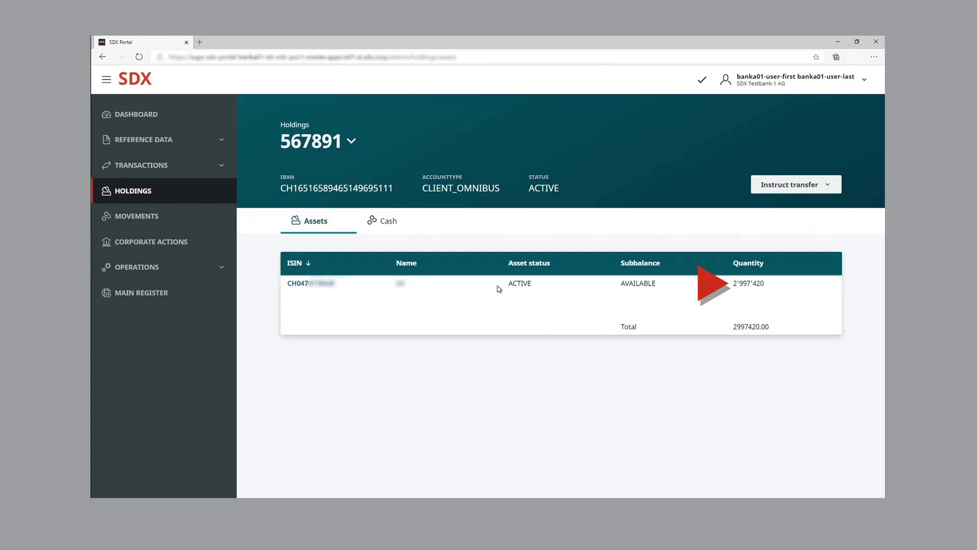
Review both test banks' cash holdings and the full status history of the receive versus payment instruction
click(401, 222)
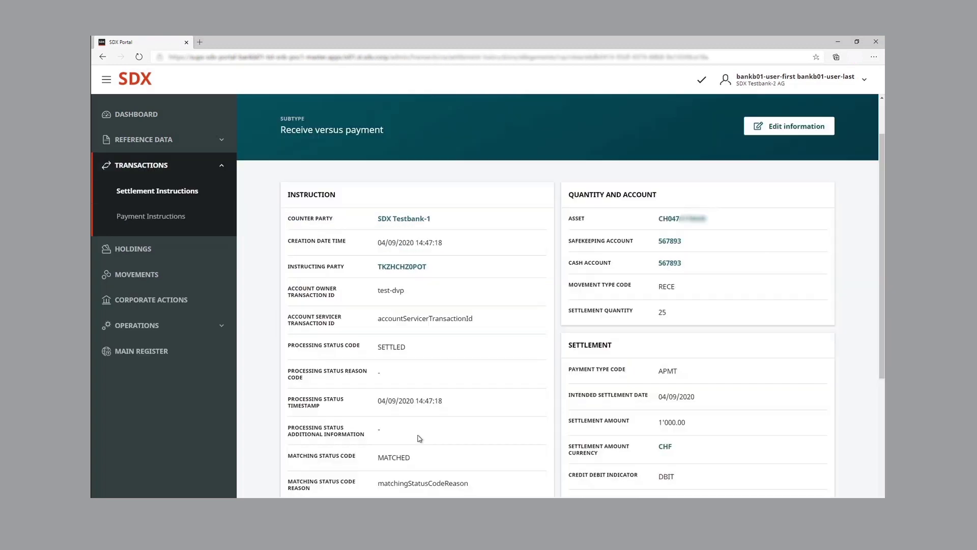
scroll(468, 445, down, 3)
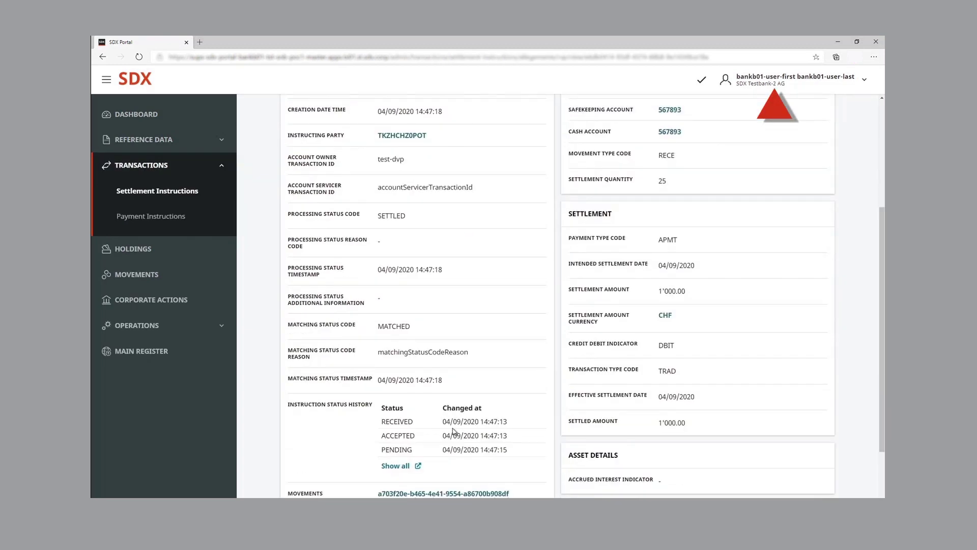
click(412, 466)
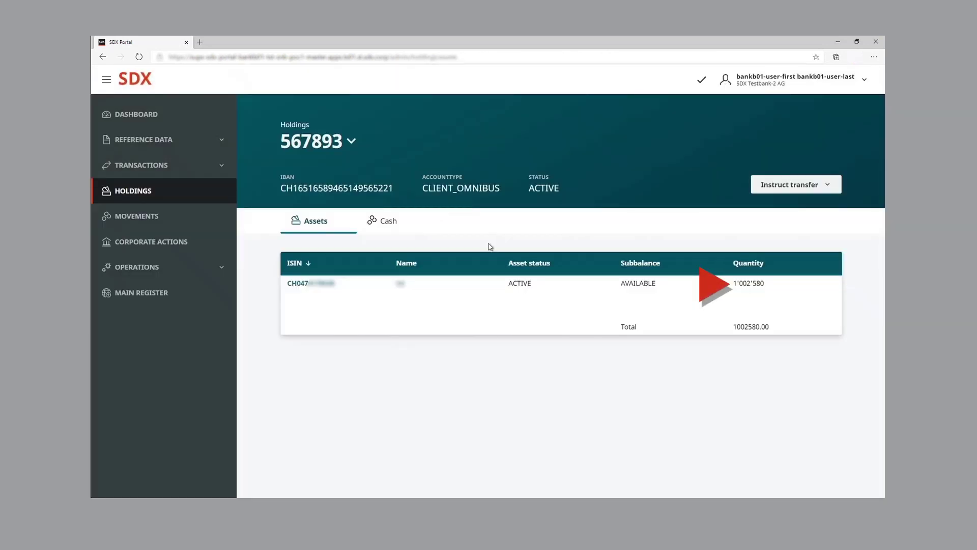
click(391, 225)
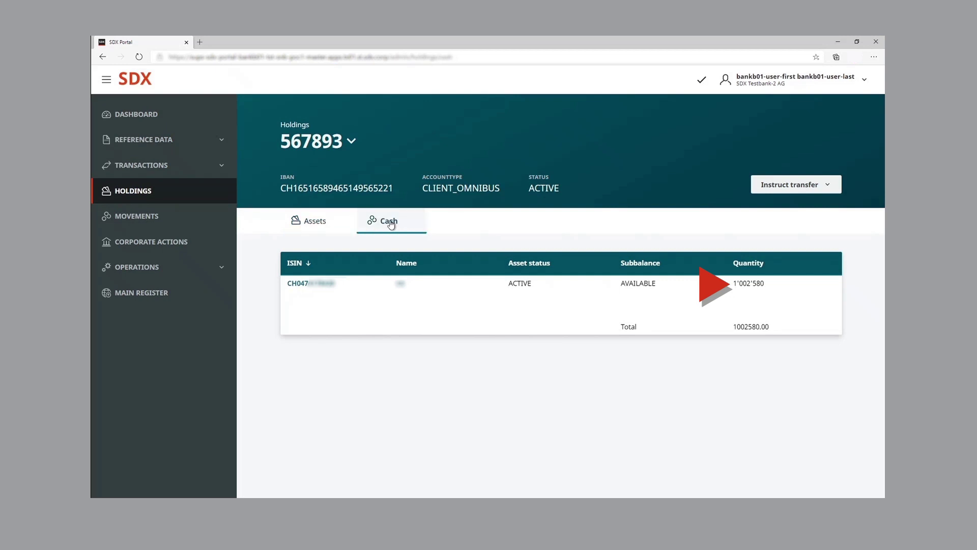